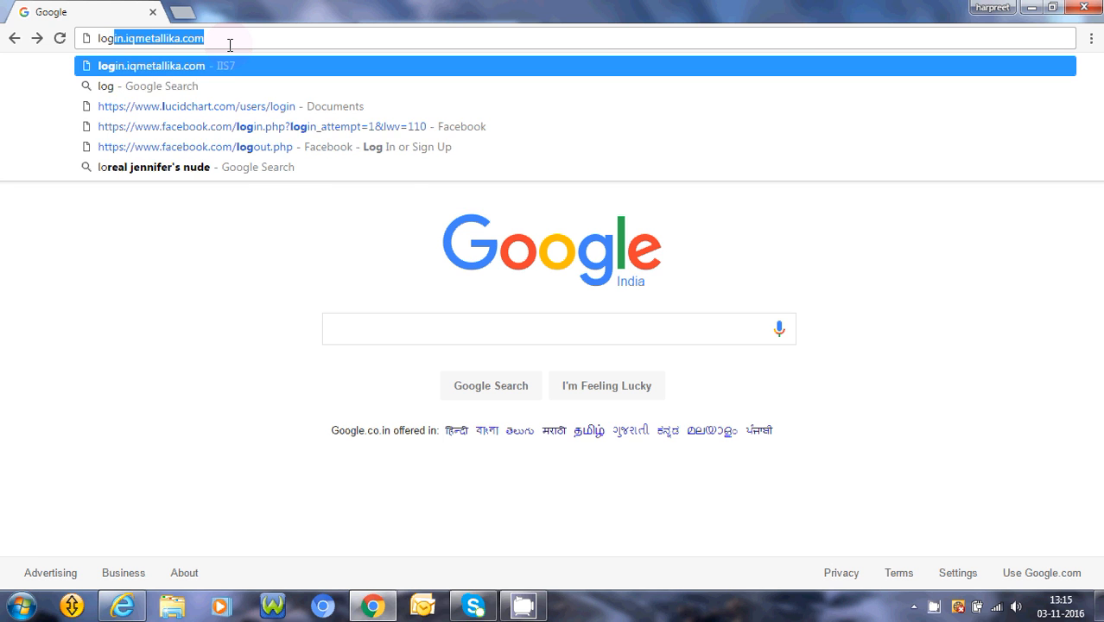
Go to login.iqmetallika.com in Chrome to reach the iQ Applications Log On form.
key("BackSpace")
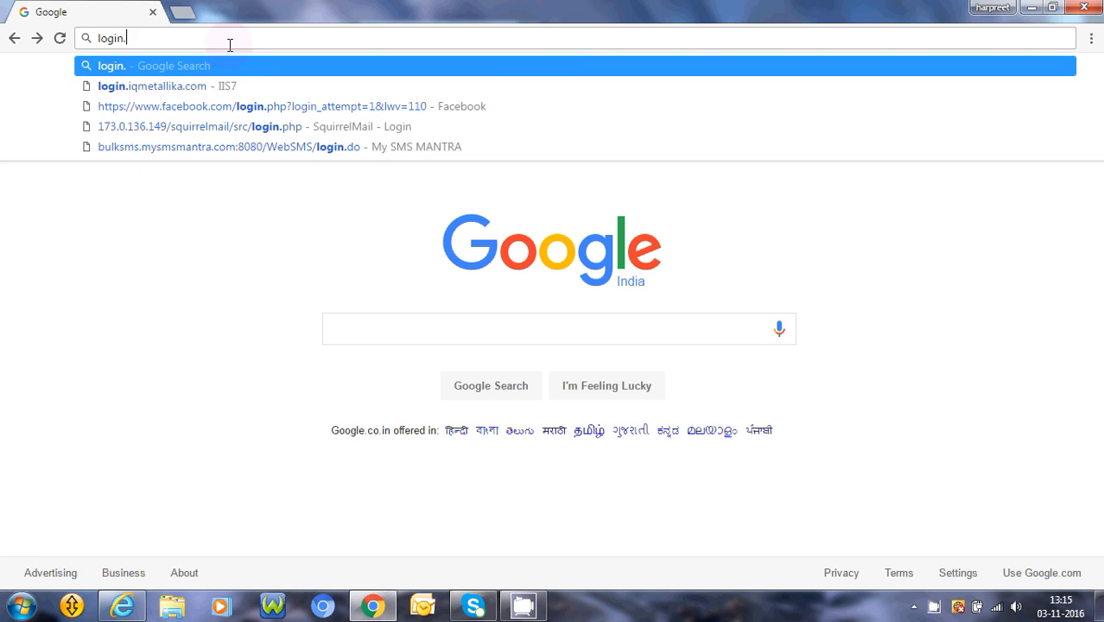
type("iqmetallika.html")
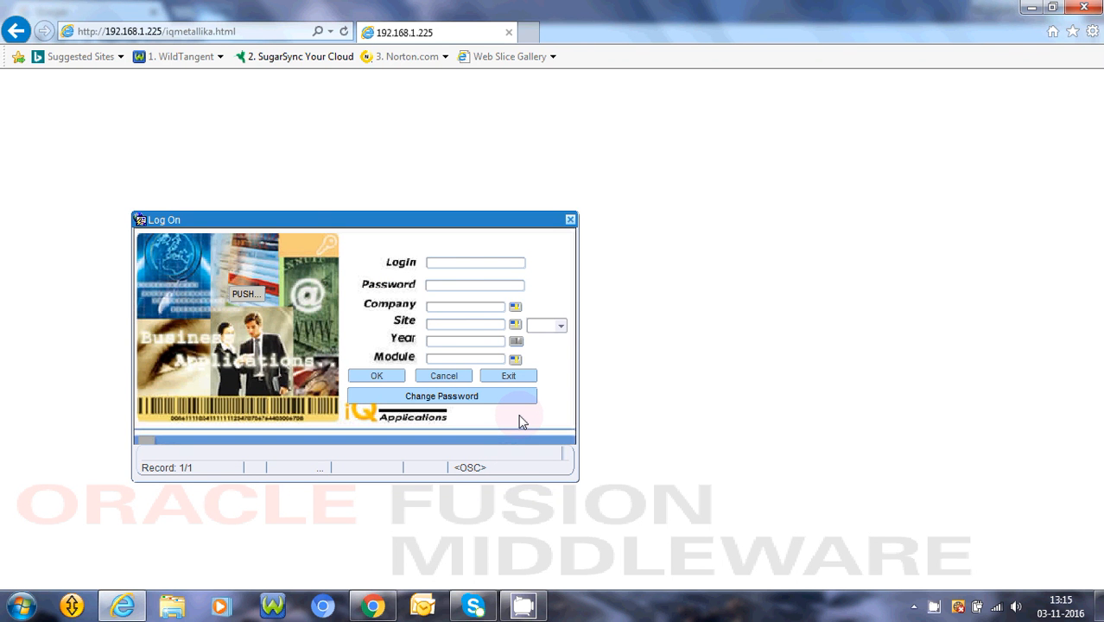
Log on with the login and password to SIHANA STEEL, site ROLLING, year 2016-17, module Sales.
type("adminadmin")
key("Return")
key("Return")
key("Return")
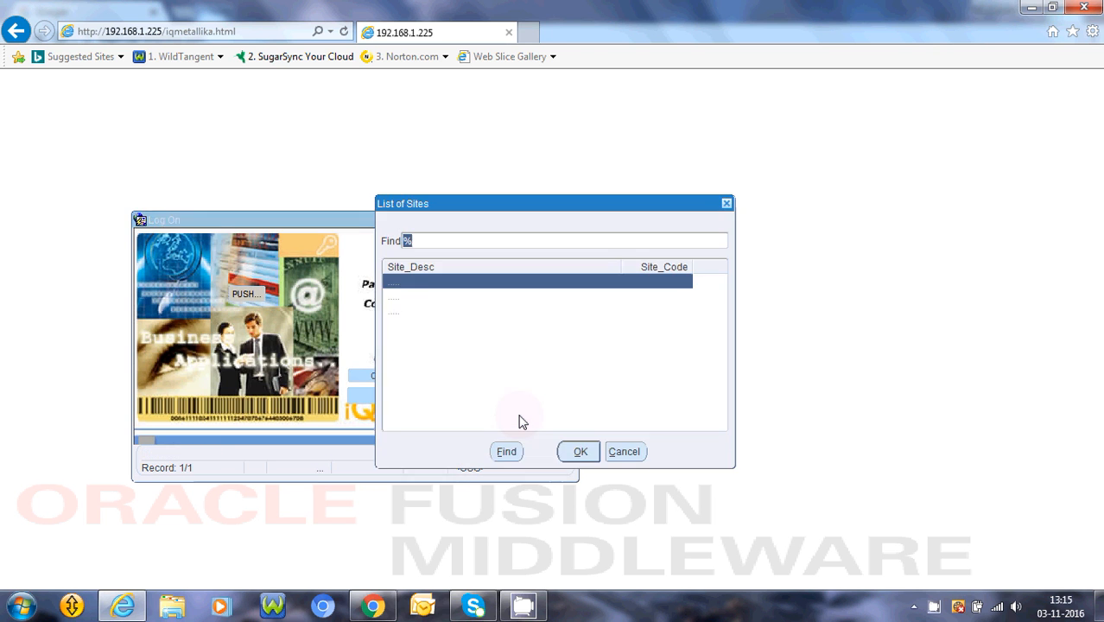
key("Return")
key("Return")
key("Return")
key("Return")
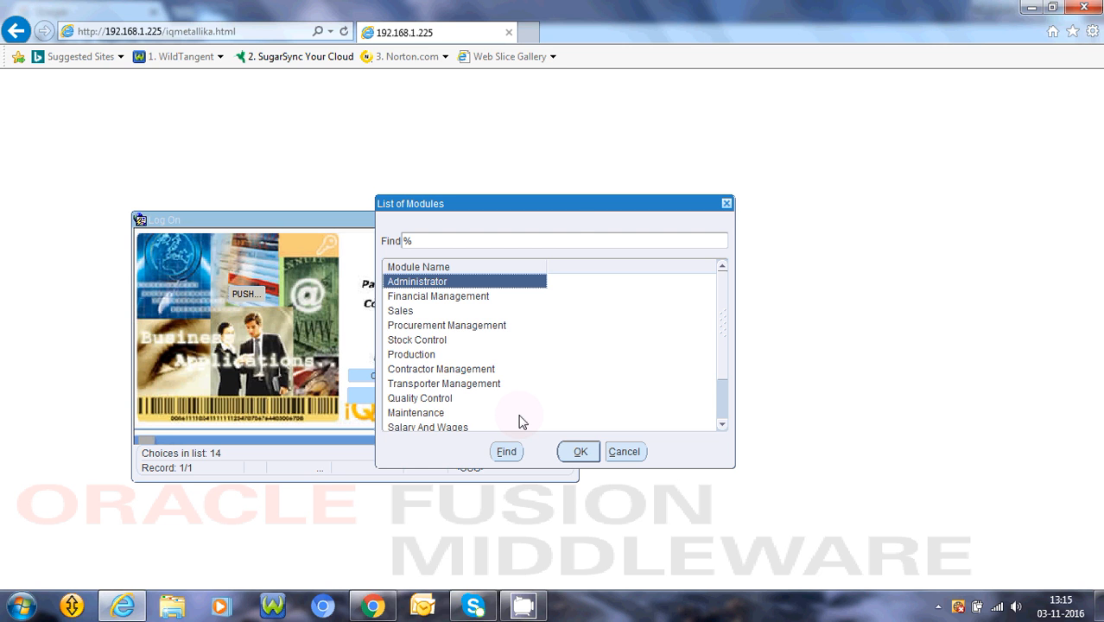
key("Down")
key("Down")
key("Return")
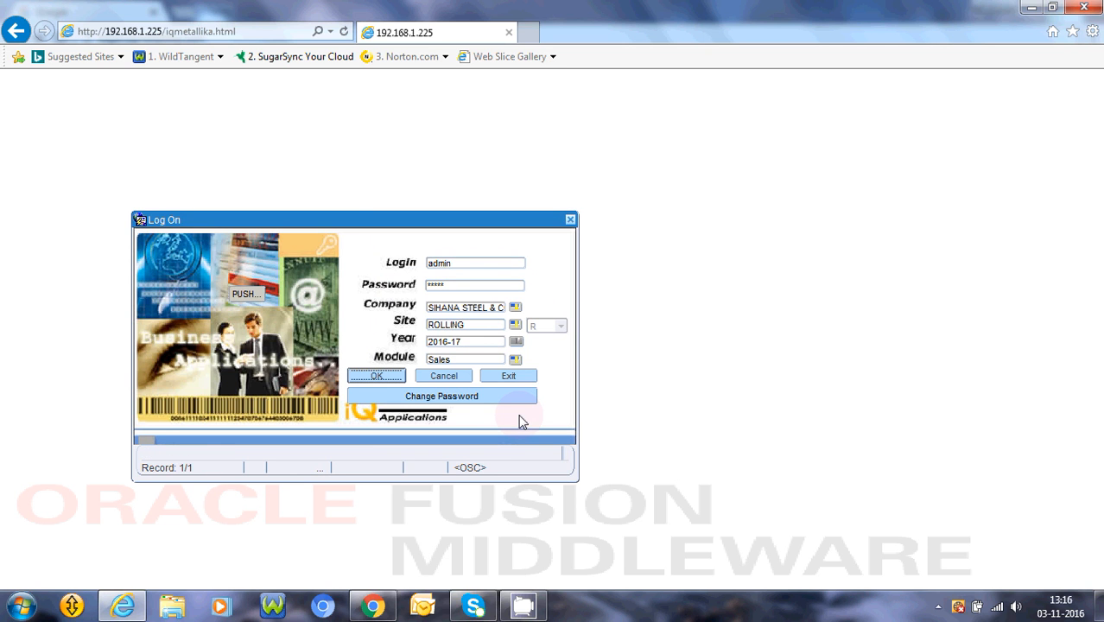
key("Return")
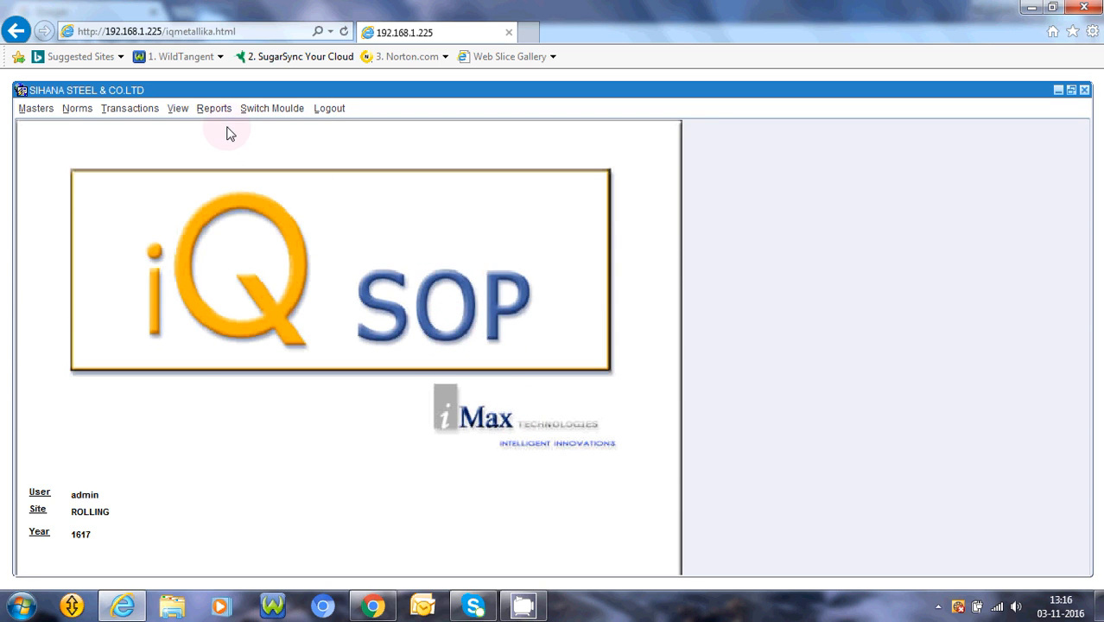
Choose Transactions > Sales Return to bring up form 02.02.007.
left_click(127, 114)
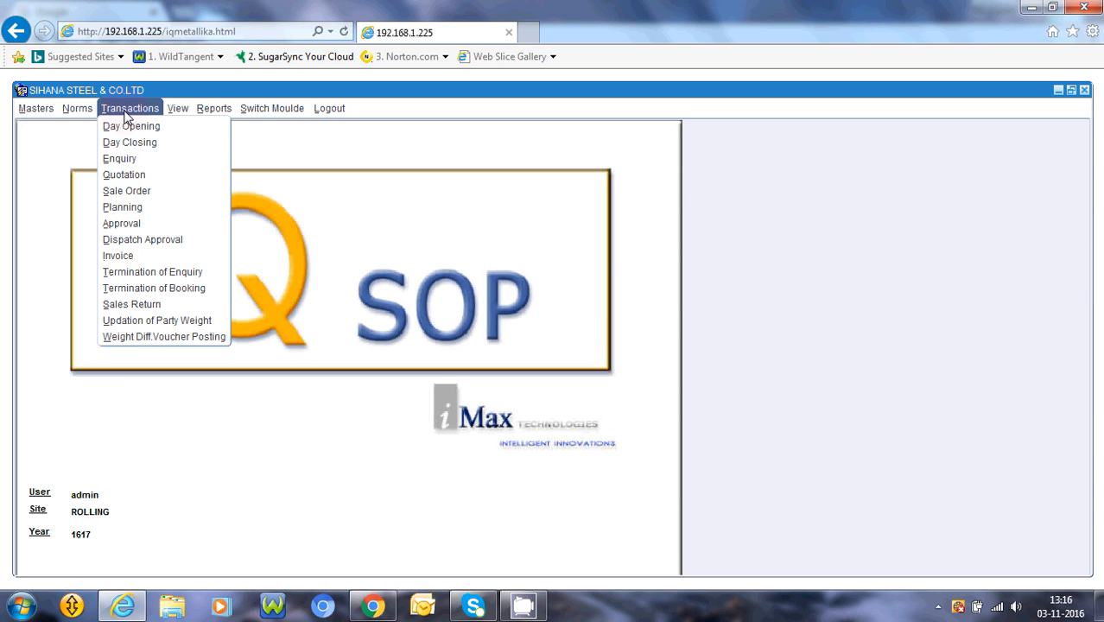
left_click(127, 311)
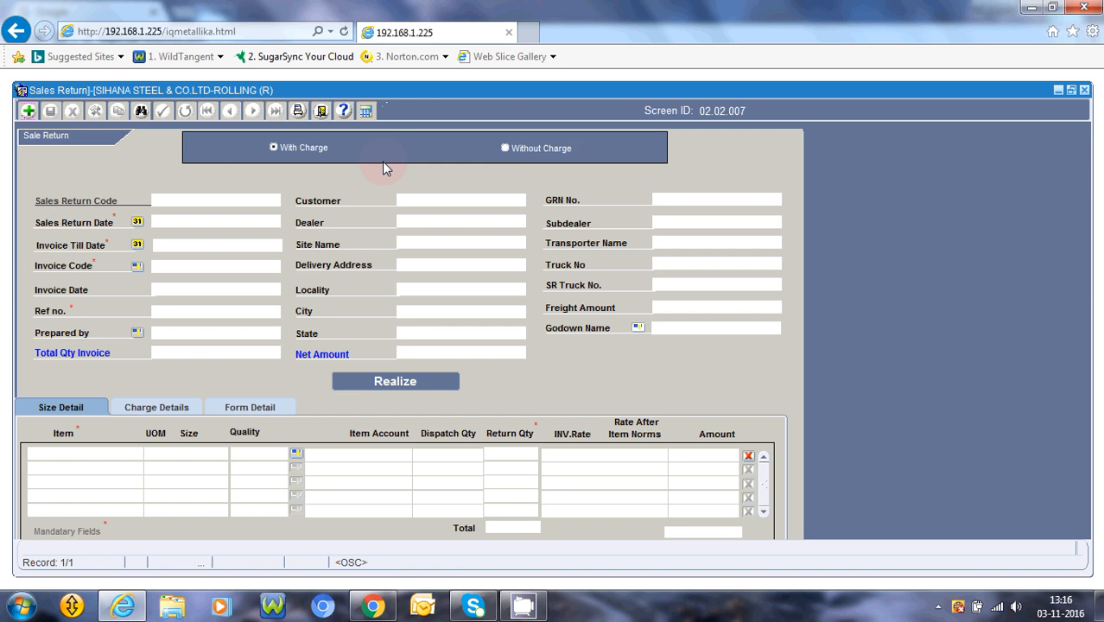
Create a new Sales Return record and go to the Sales Return Date field.
left_click(28, 113)
left_click(263, 219)
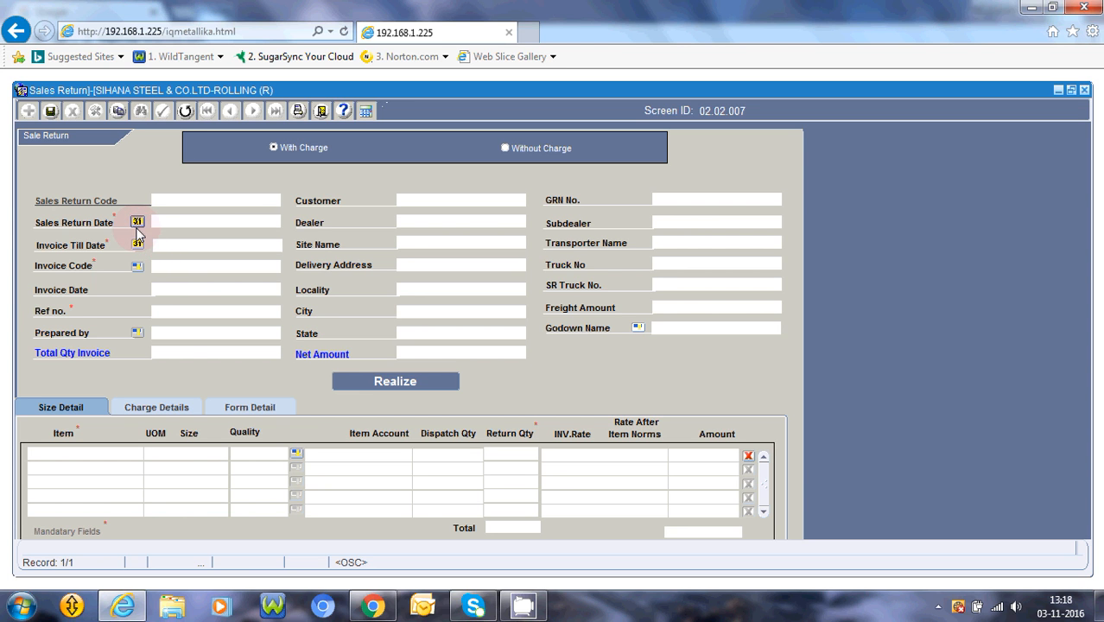
Set the Sales Return Date to 02/04/2016 using the calendar.
left_click(137, 223)
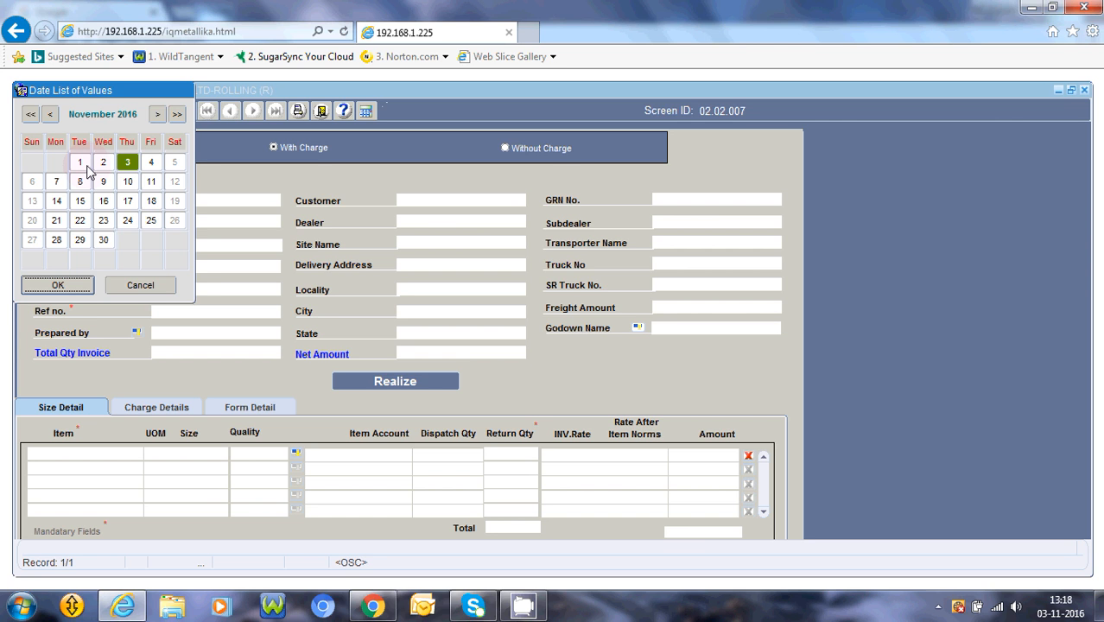
left_click(49, 115)
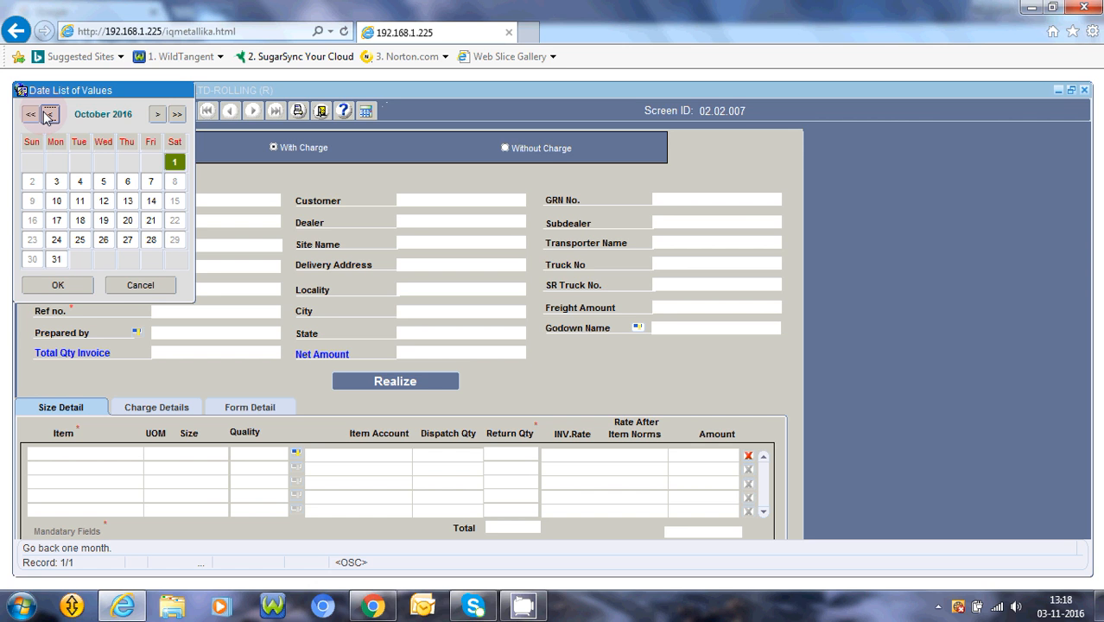
left_click(49, 114)
left_click(50, 114)
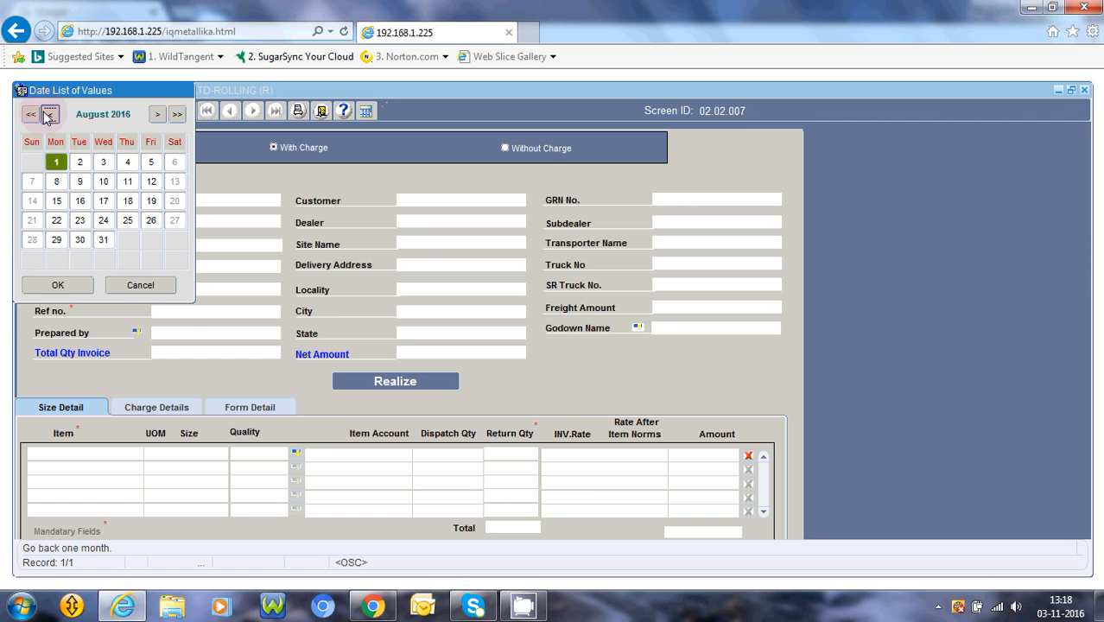
left_click(49, 114)
left_click(49, 114)
left_click(50, 114)
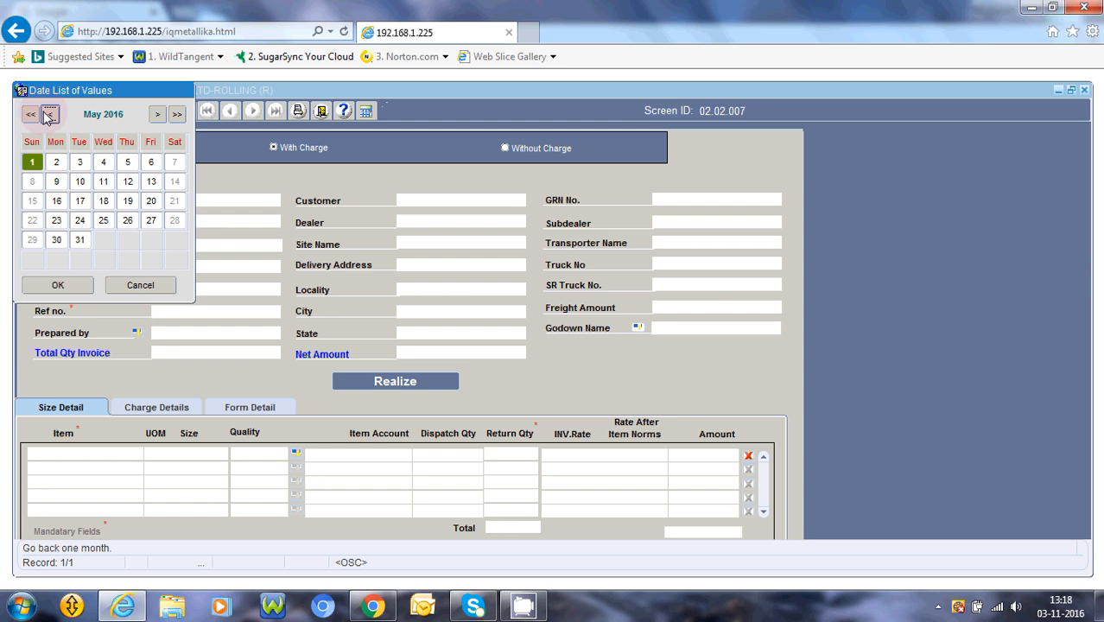
left_click(49, 114)
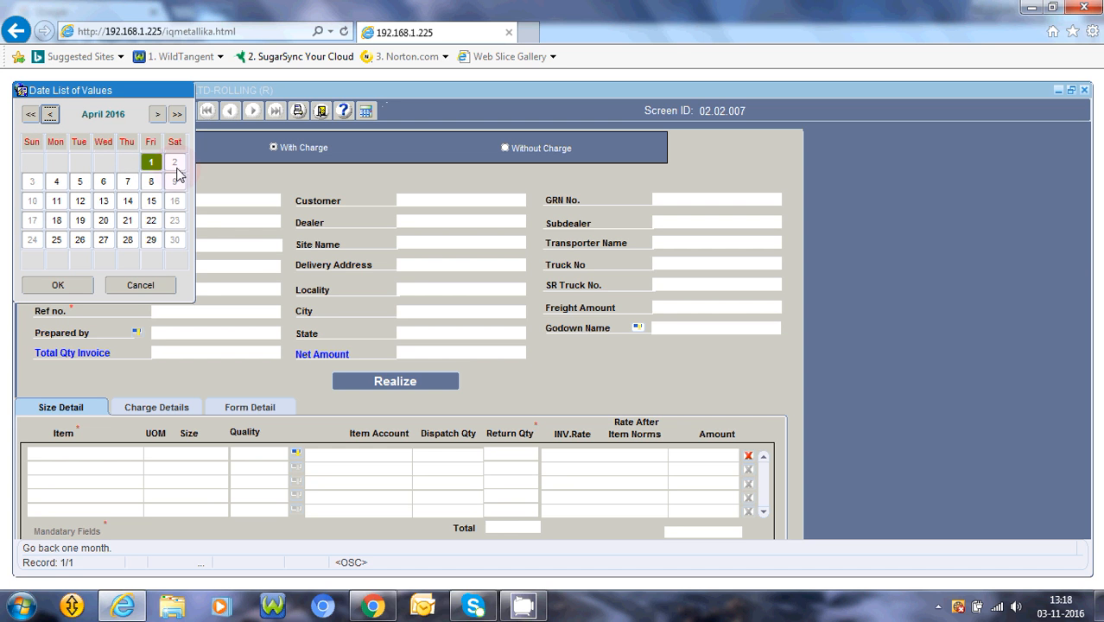
left_click(174, 163)
left_click(69, 288)
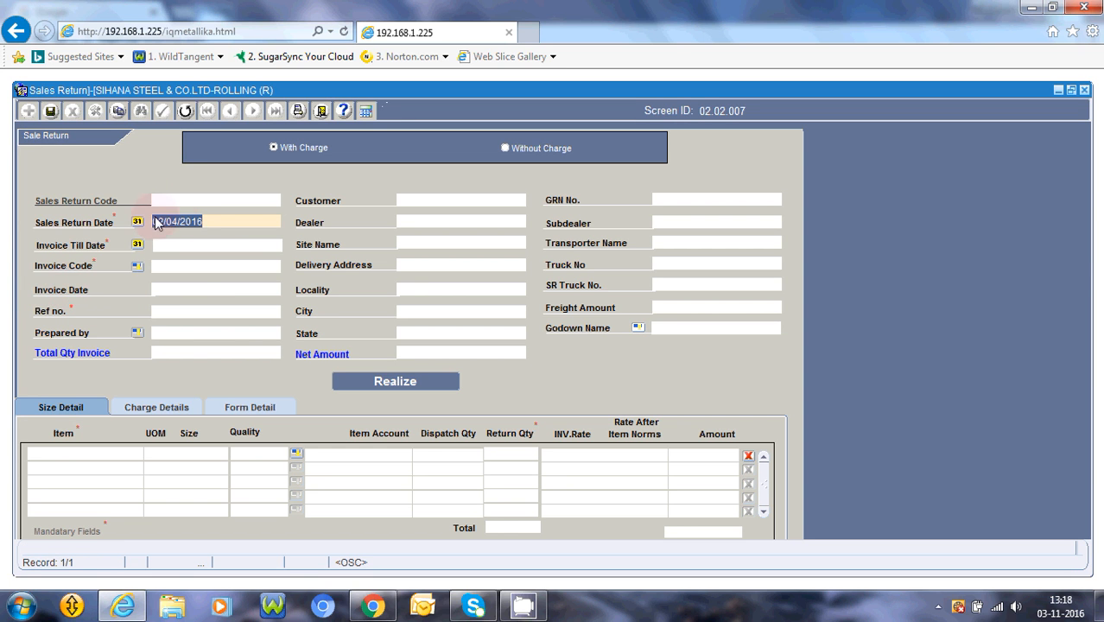
Set the Invoice Till Date to 03/04/2016, correcting an accidental 02/11/2016 pick.
left_click(137, 246)
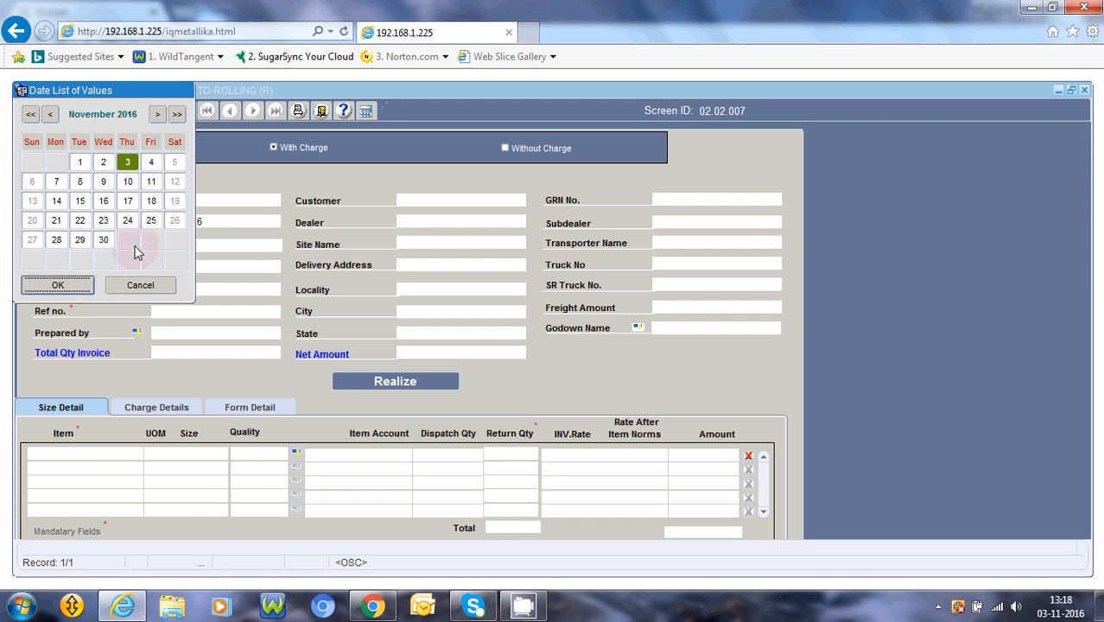
double_click(103, 162)
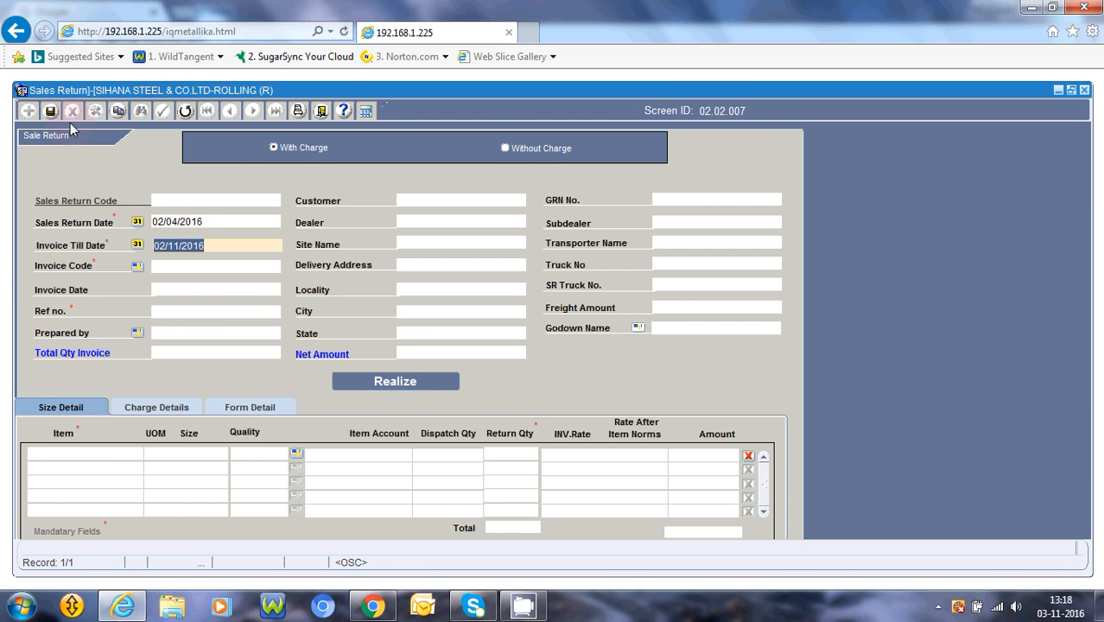
left_click(137, 245)
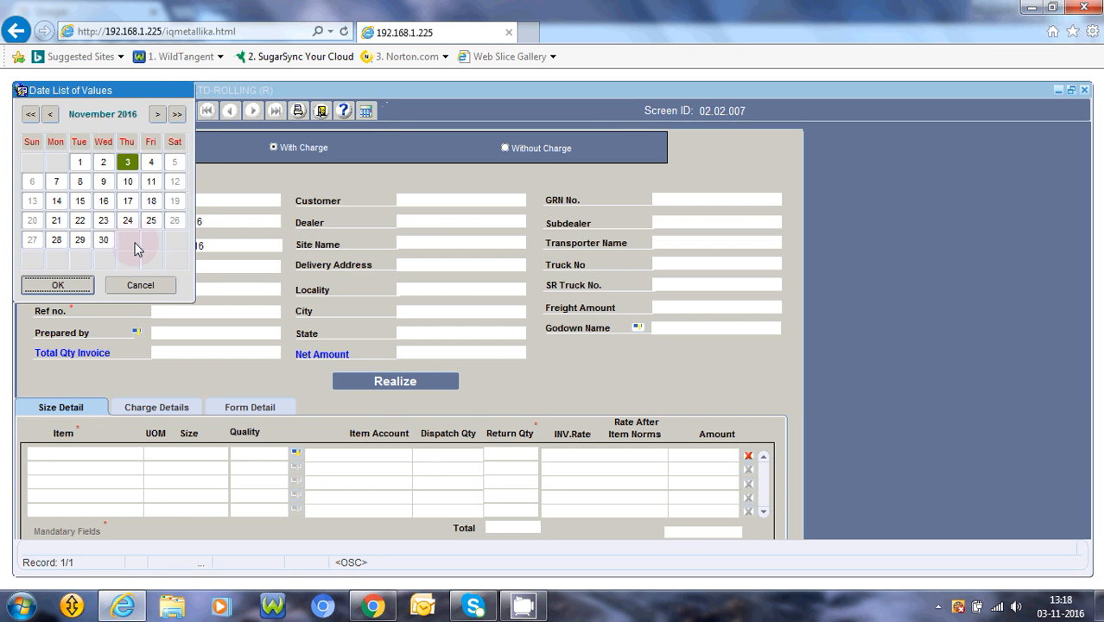
left_click(50, 114)
left_click(50, 114)
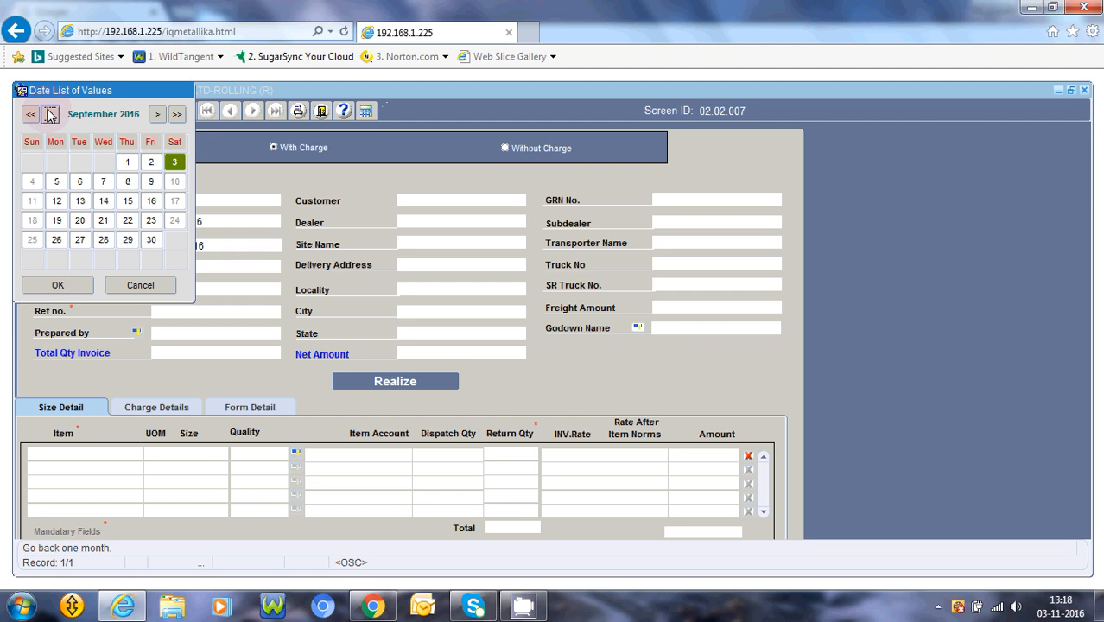
left_click(50, 114)
left_click(50, 114)
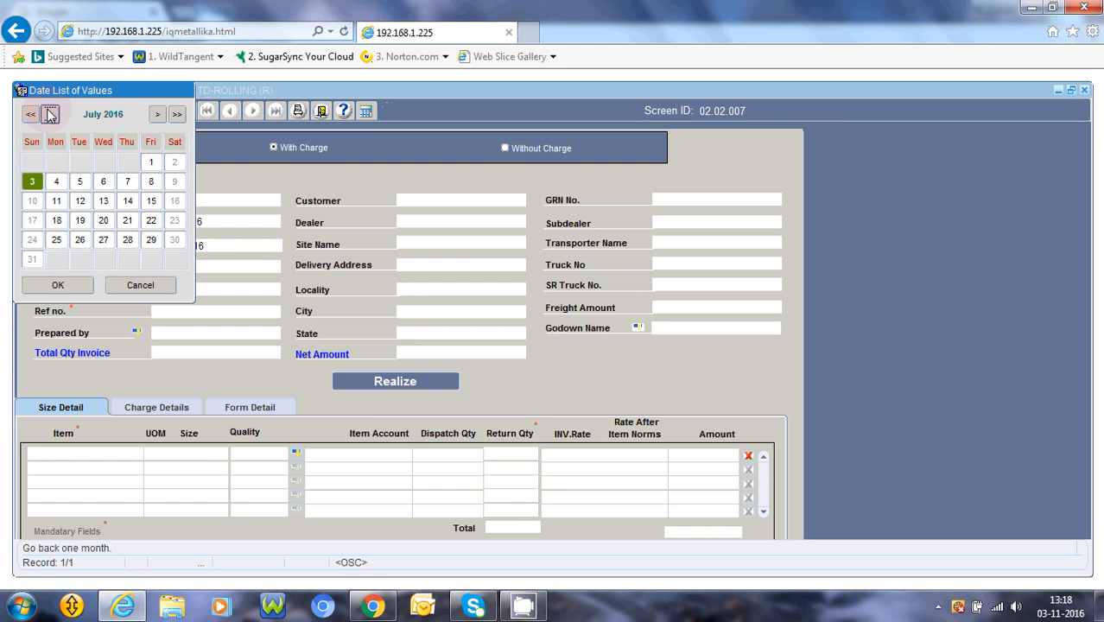
left_click(50, 114)
left_click(50, 114)
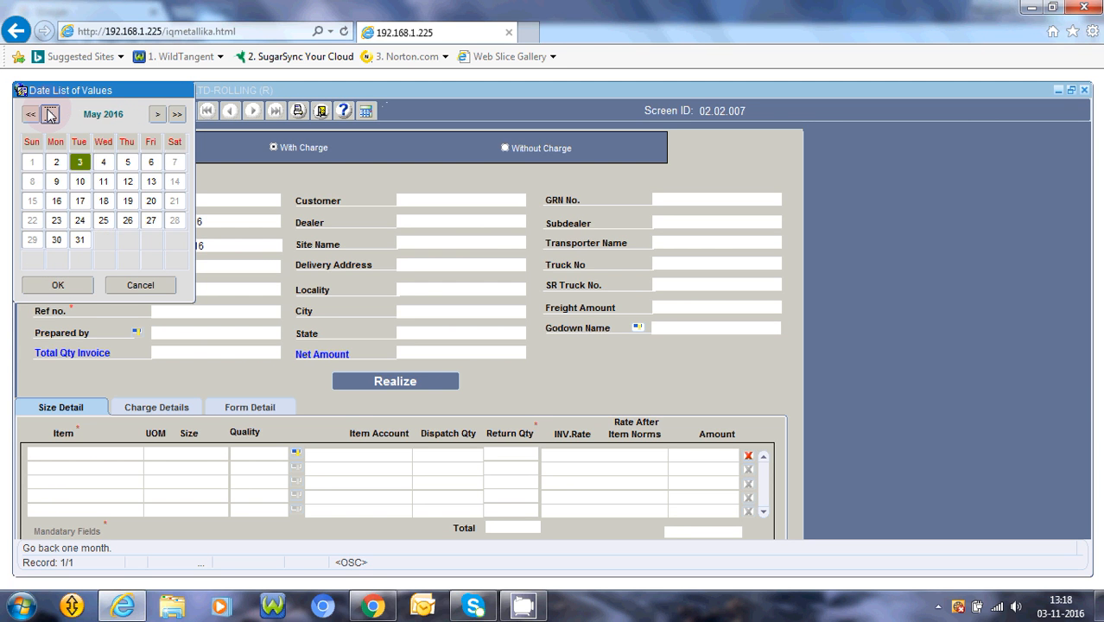
left_click(50, 114)
left_click(86, 287)
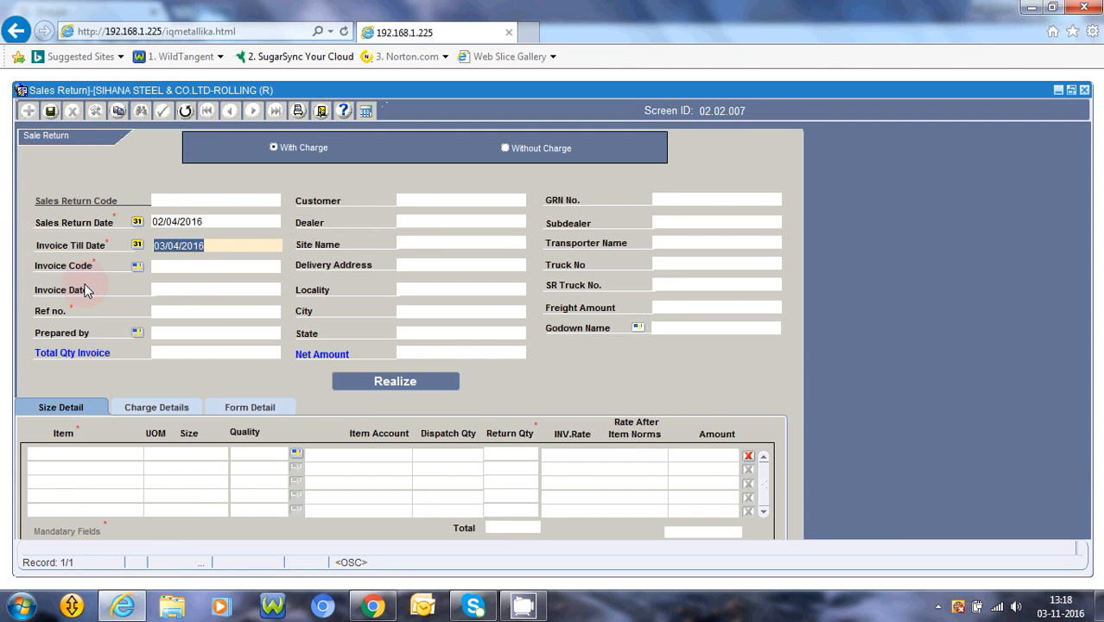
Pick invoice A1M1617-3 from the List of Invoices to fill customer and TMT BARS line.
left_click(138, 264)
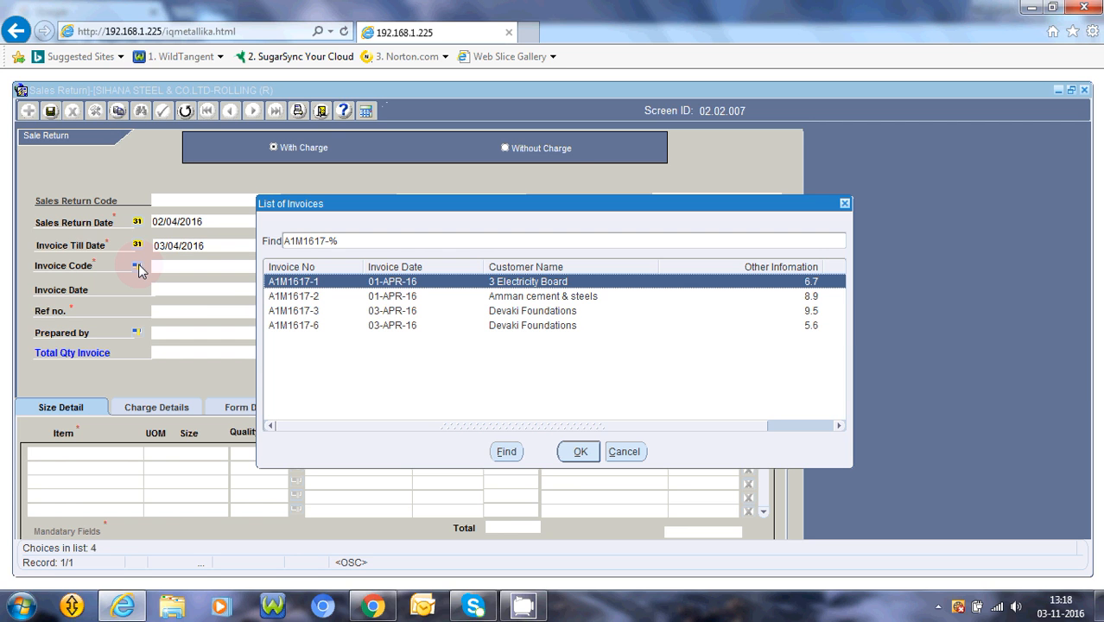
key("Down")
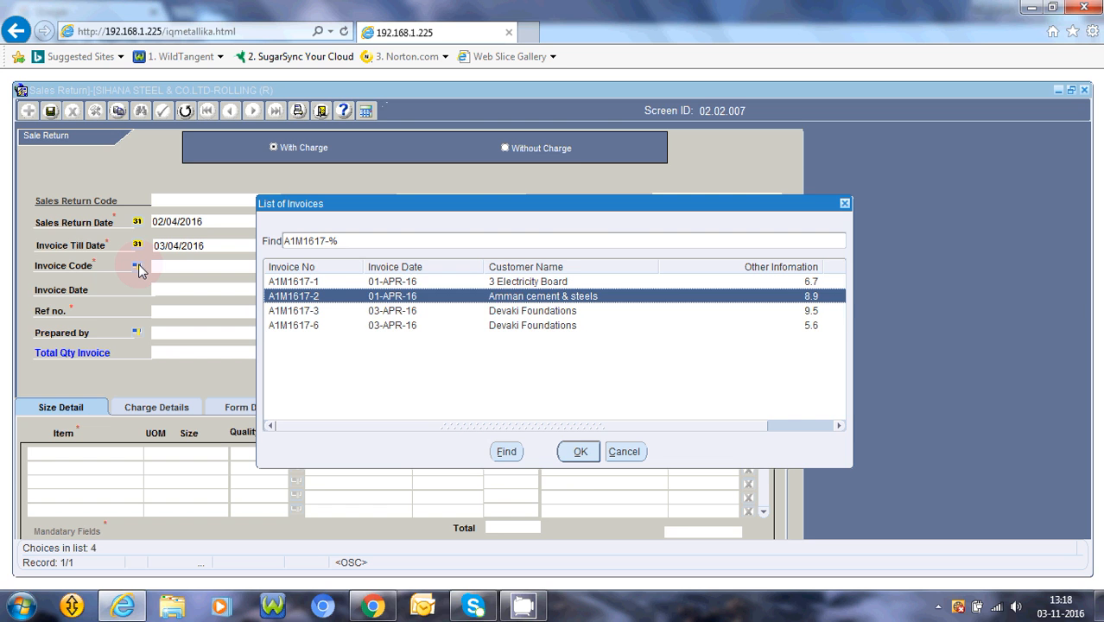
key("Down")
key("Down")
key("Up")
key("Up")
key("Up")
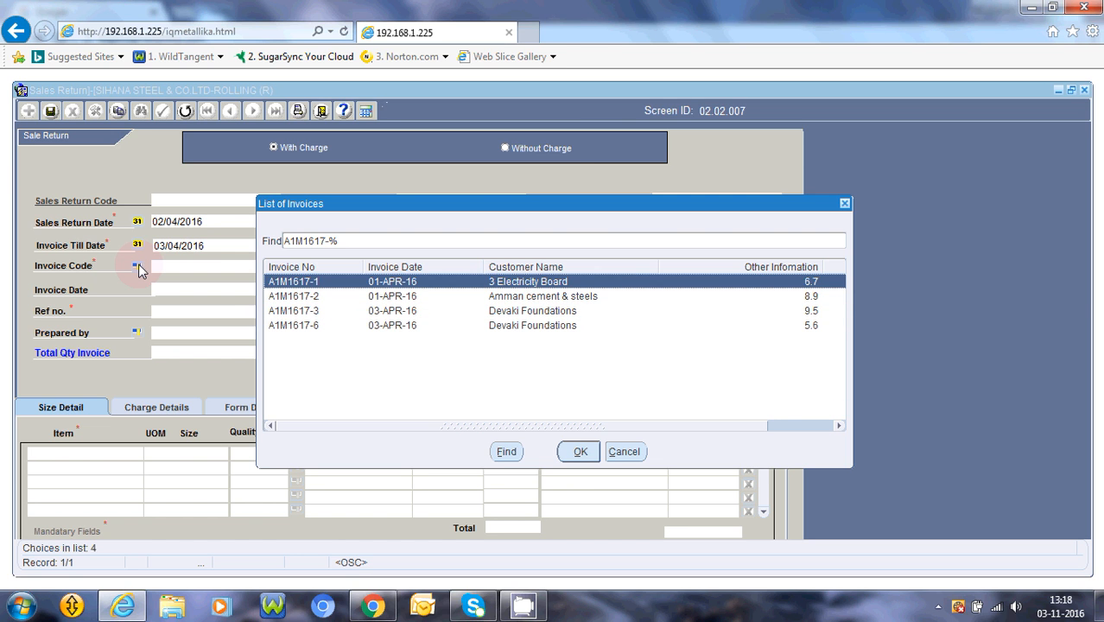
key("Down")
key("Down")
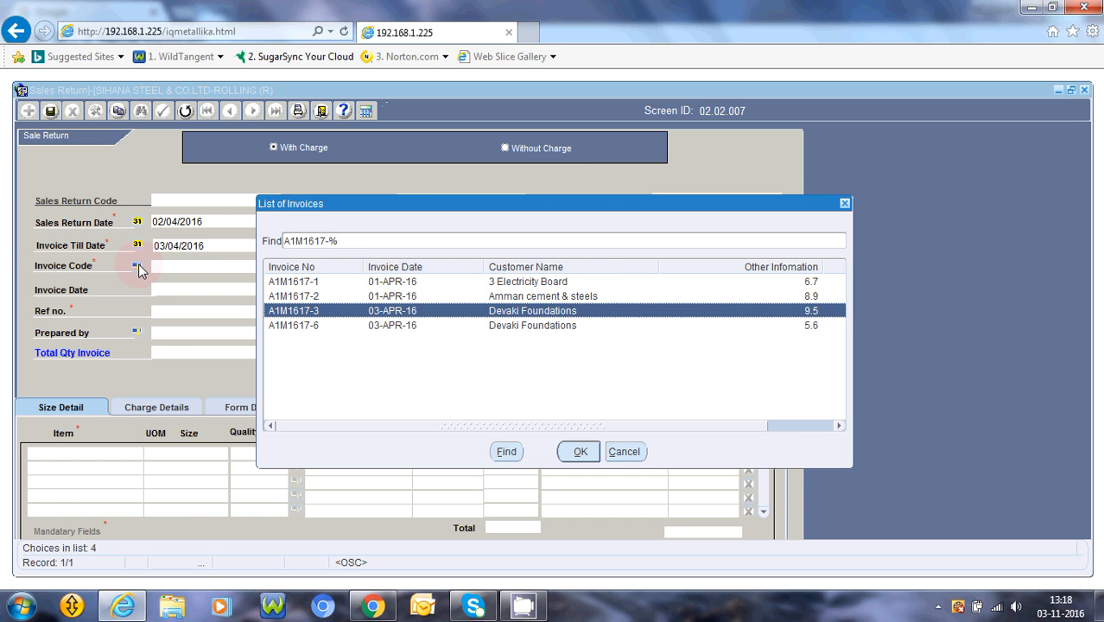
key("Right")
key("Right")
key("Right")
key("Right")
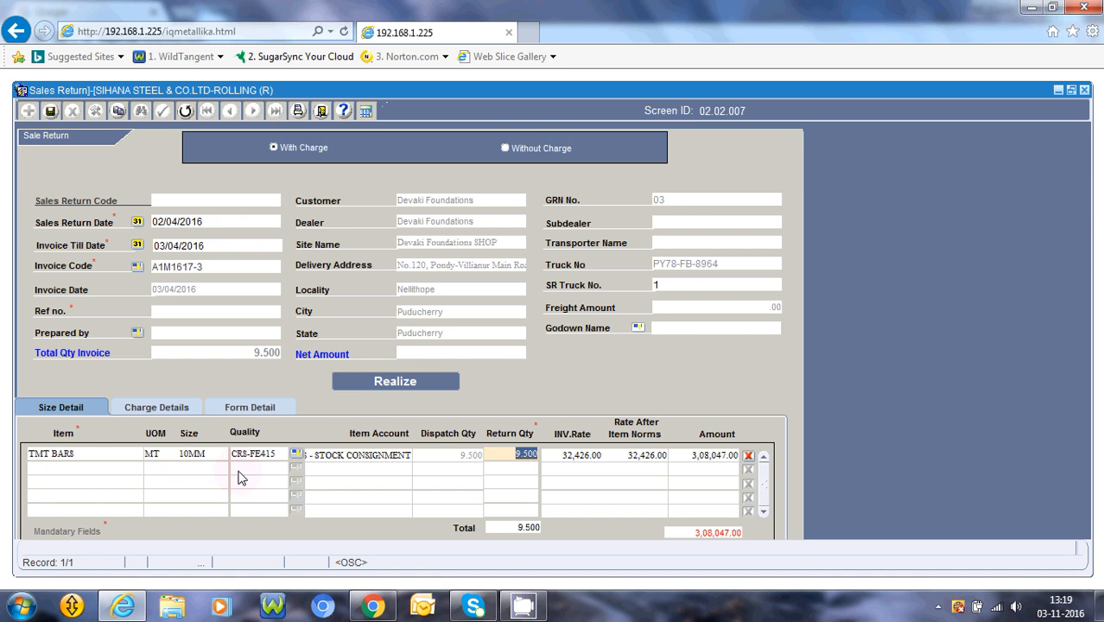
Change the TMT BARS return quantity from 9.500 to 4.500 MT, recalculating net to 1,45,980.00.
left_click(523, 458)
key("BackSpace")
type("4")
left_click(395, 387)
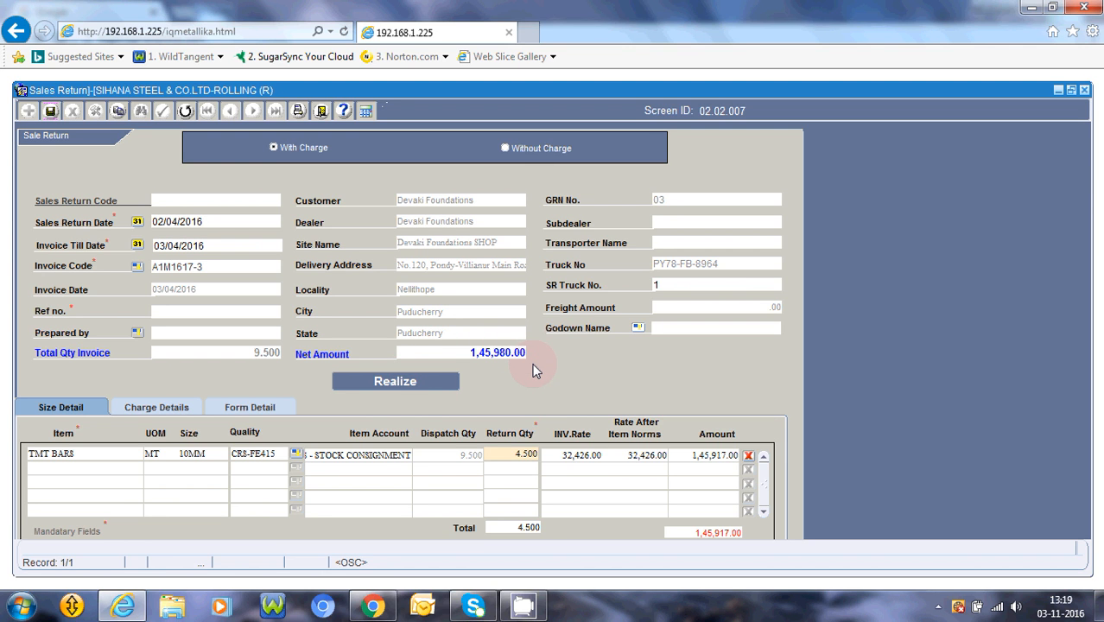
left_click(518, 455)
type("9")
left_click(427, 385)
left_click(406, 381)
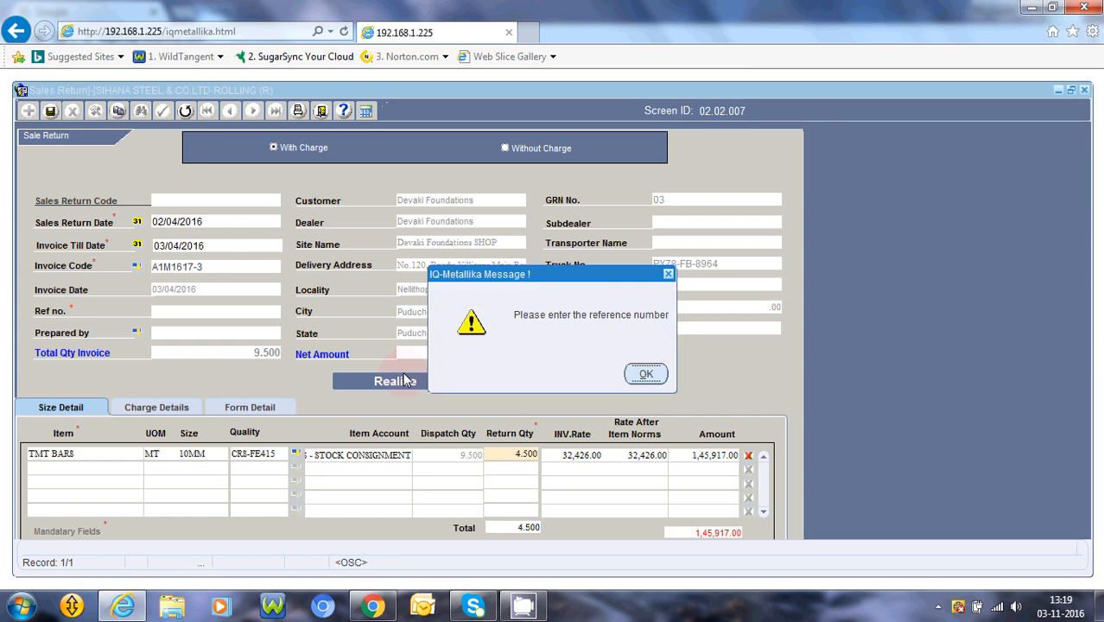
Fill in the Ref no. field with the reference number after dismissing the missing-reference warning.
key("Return")
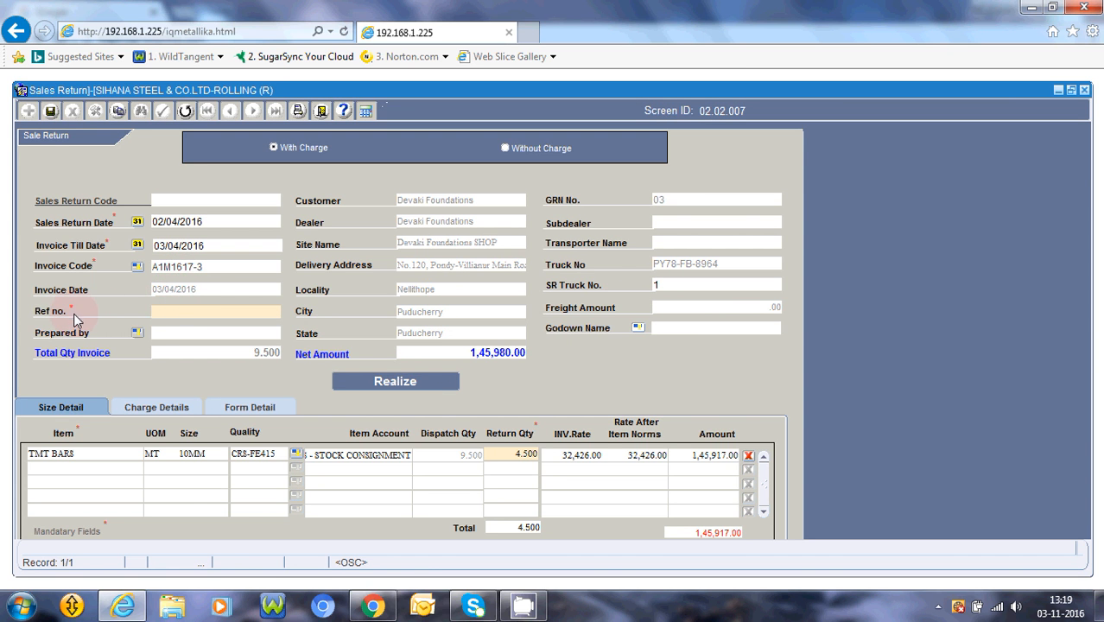
left_click(177, 312)
type("890125")
type("976")
key("Tab")
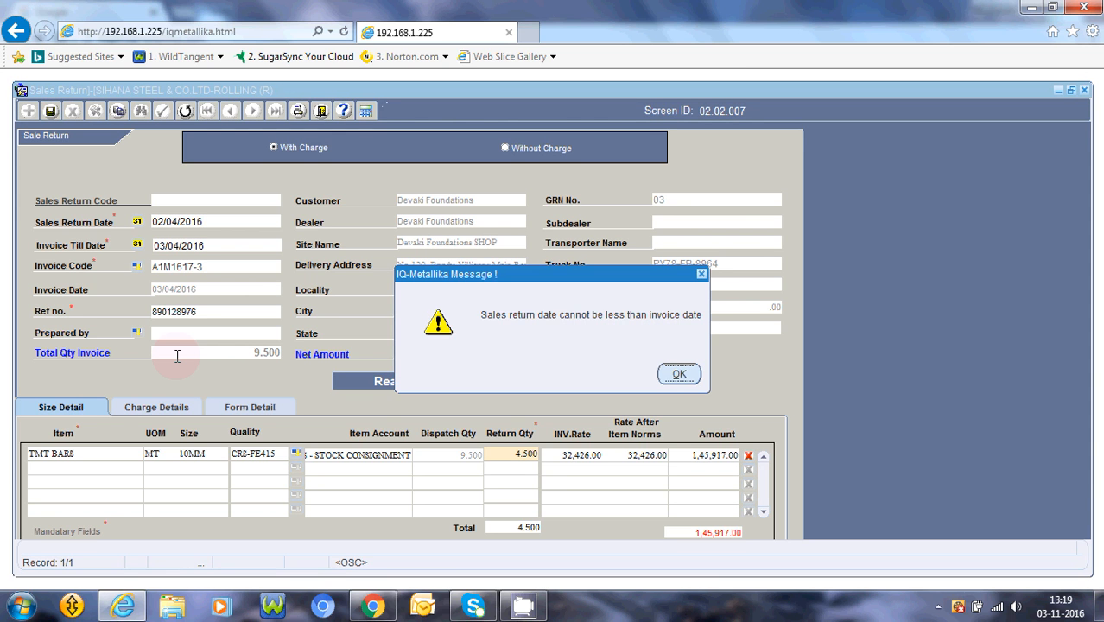
Correct the Sales Return Date to 03/04/2016 and realize the return again.
key("Return")
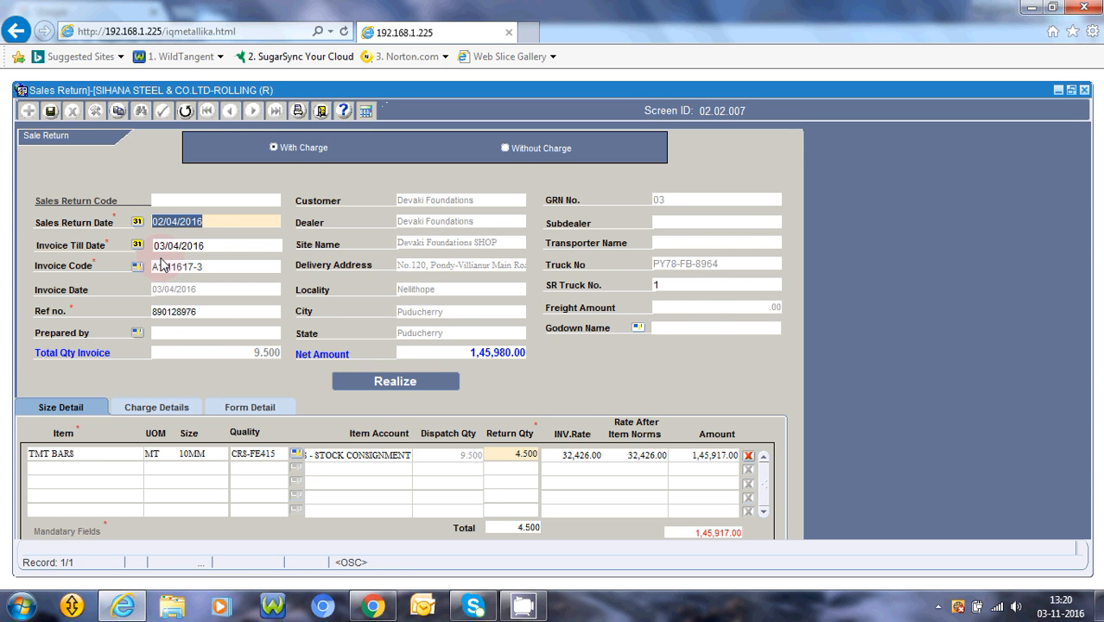
left_click(165, 223)
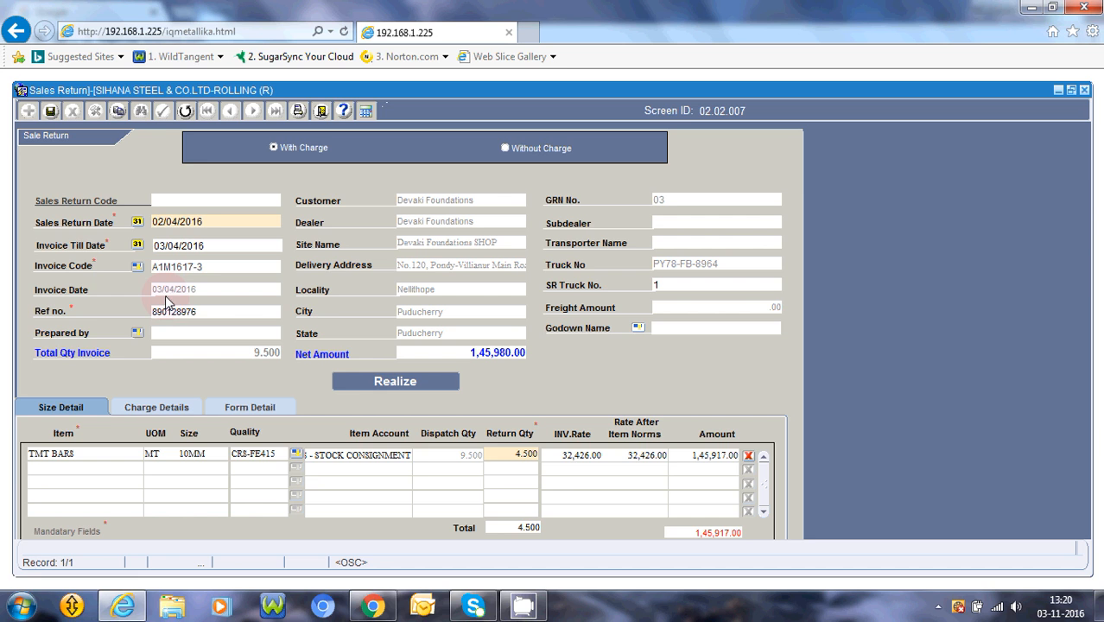
left_click(161, 222)
key("BackSpace")
type("3")
left_click(466, 317)
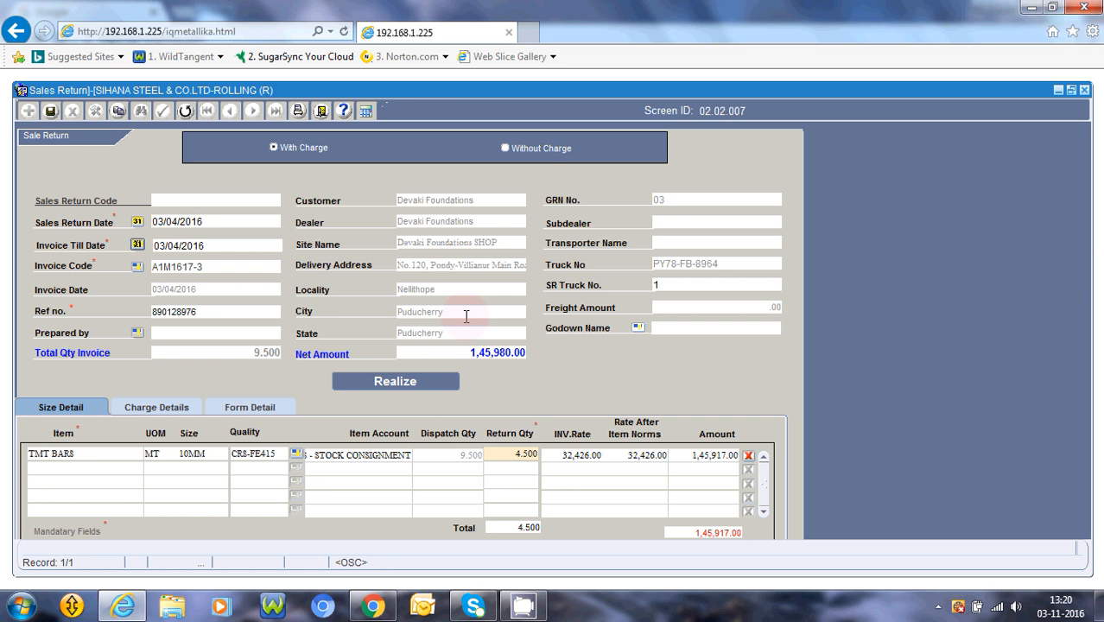
left_click(422, 386)
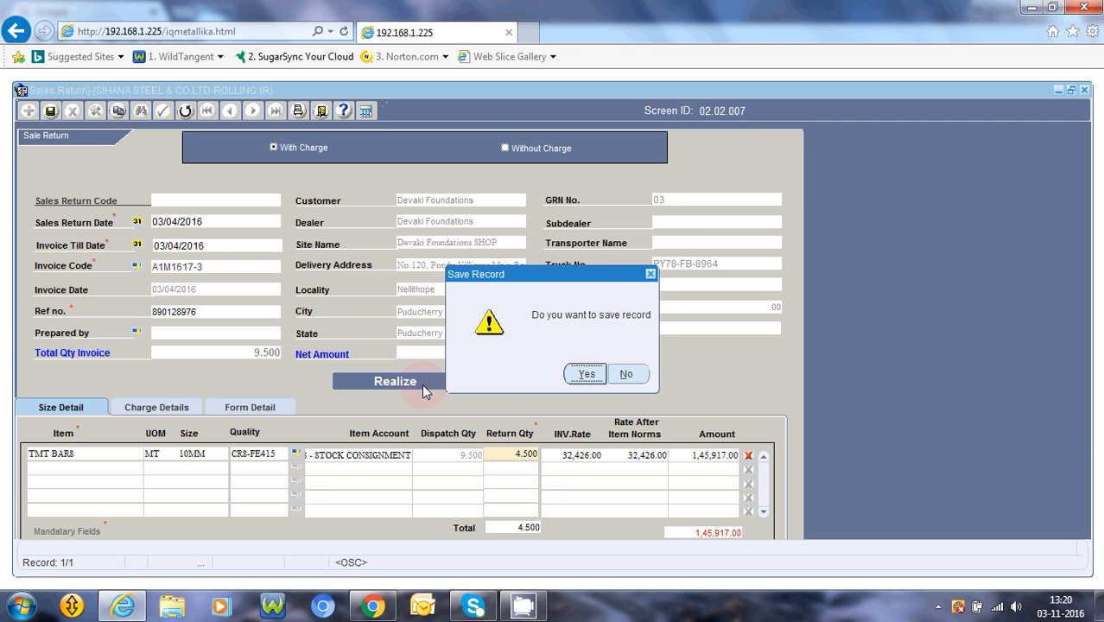
Confirm Yes in Save Record and acknowledge the Record saved message.
key("Return")
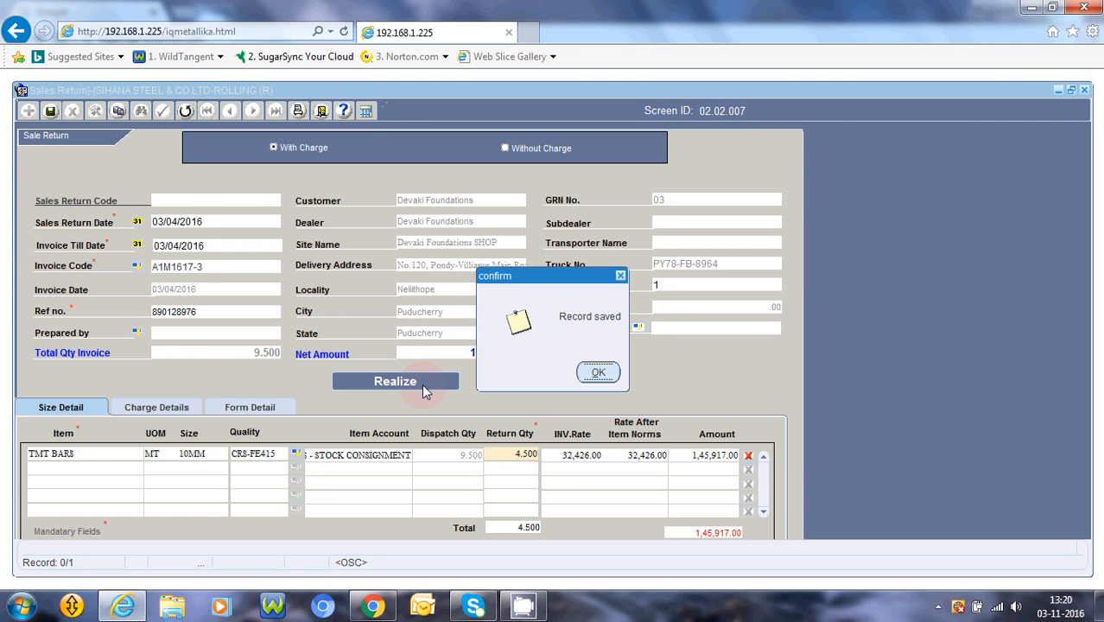
key("Return")
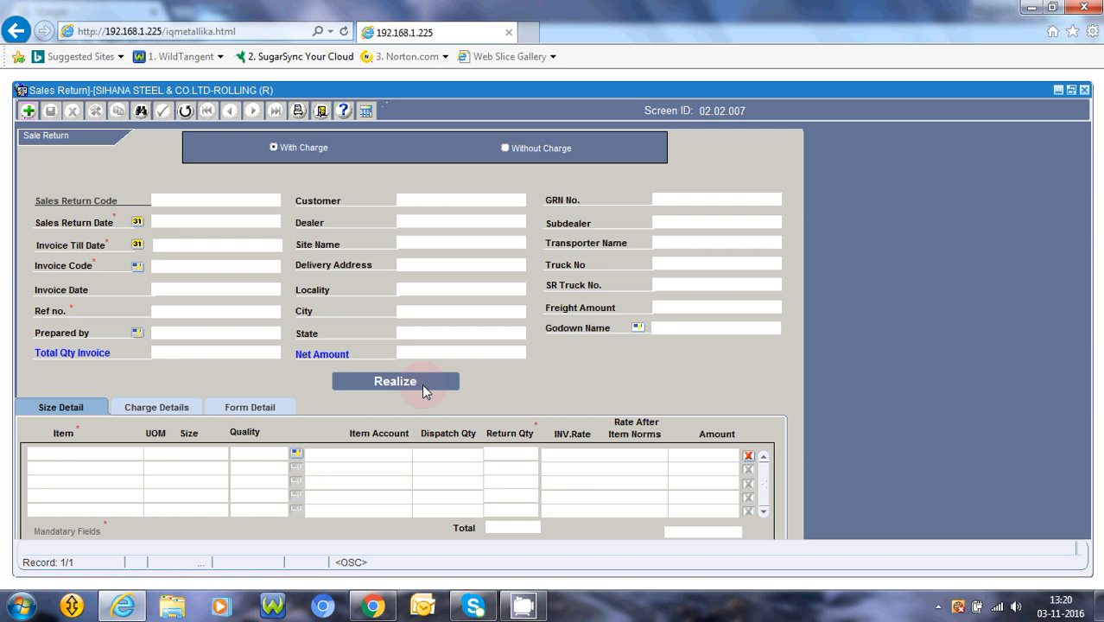